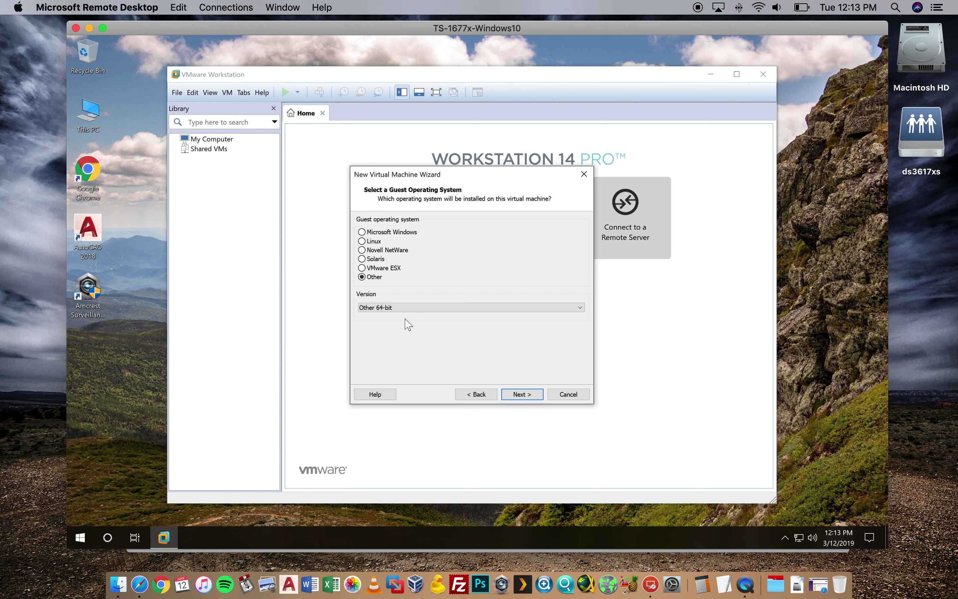
Keep Other 64-bit as the guest operating system and name the virtual machine DSM5.2
{"action": "left_click", "coordinate": [522, 394]}
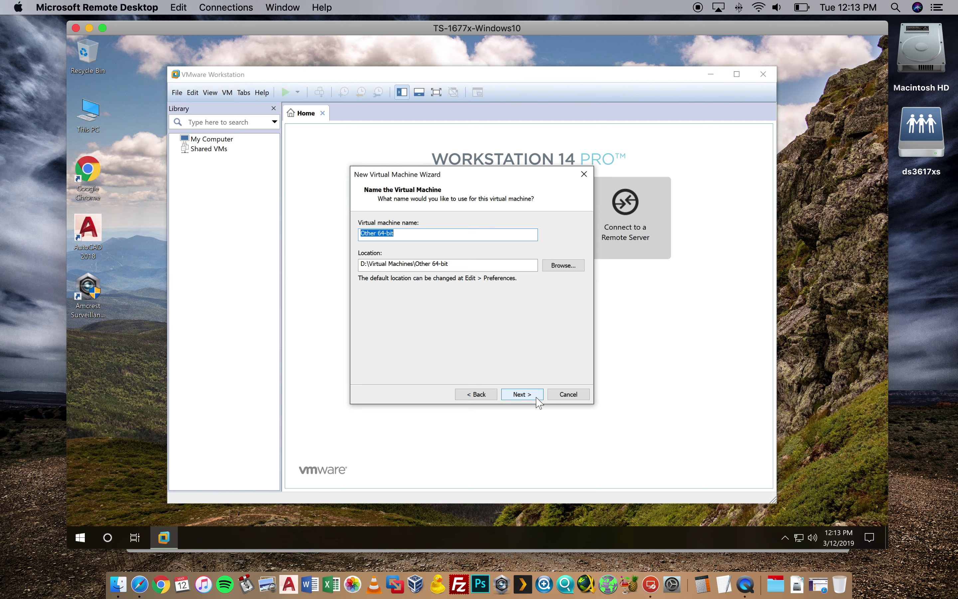
{"action": "key", "text": "Caps_Lock"}
{"action": "type", "text": "DSM"}
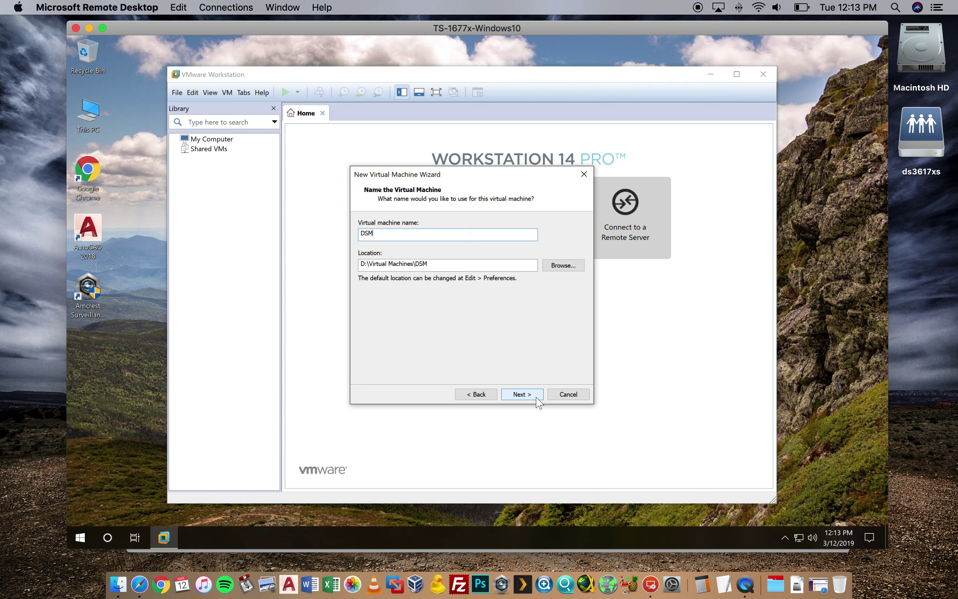
{"action": "key", "text": "Caps_Lock"}
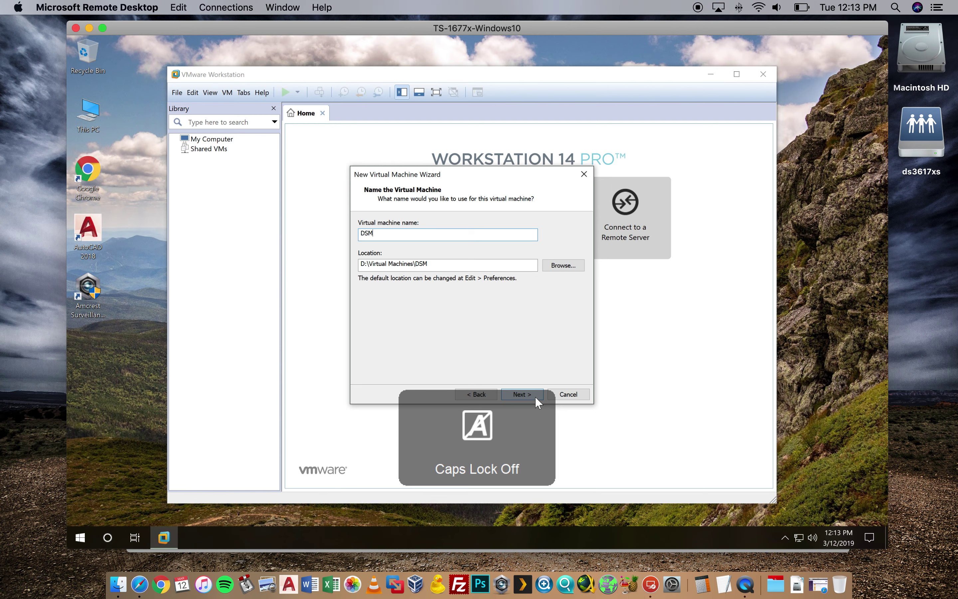
{"action": "left_click", "coordinate": [522, 394]}
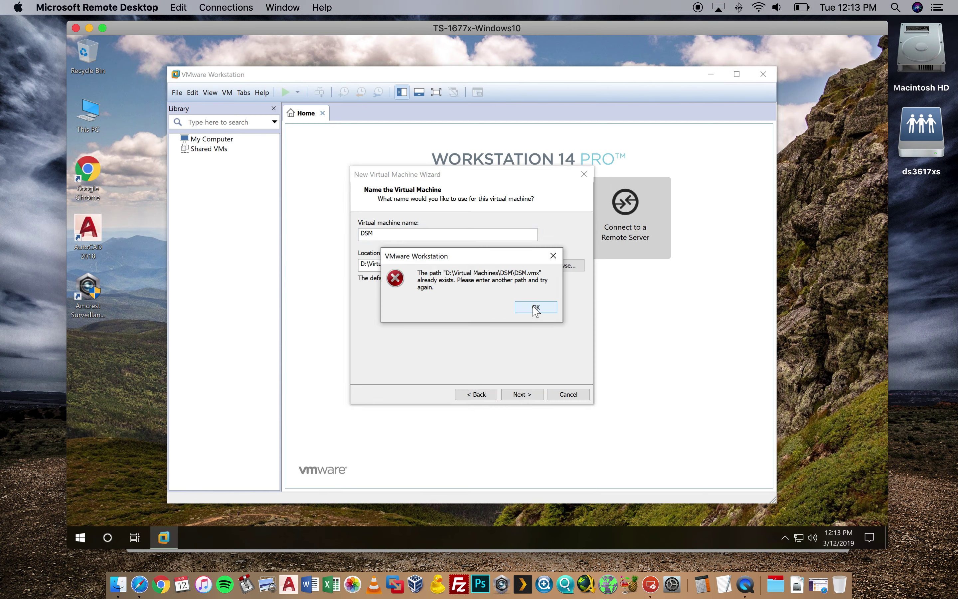
{"action": "left_click", "coordinate": [536, 311]}
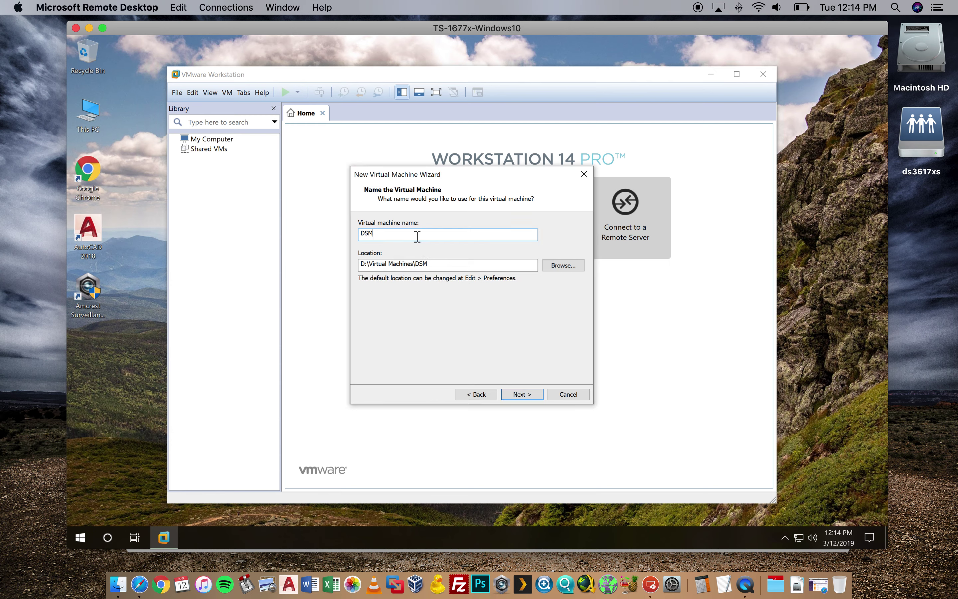
{"action": "type", "text": "5.2"}
{"action": "left_click", "coordinate": [520, 394]}
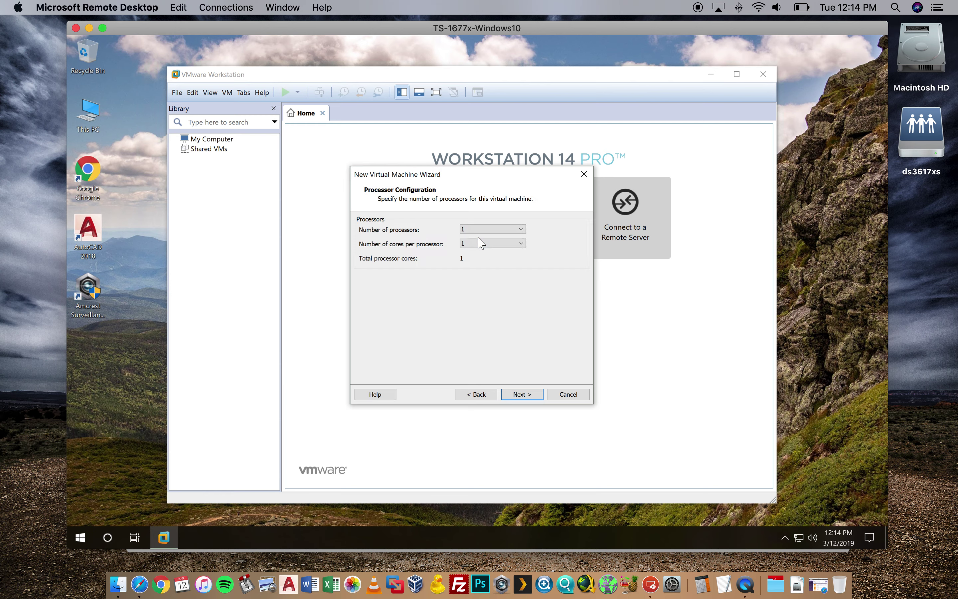
Give the virtual machine 2 cores per processor and 2 GB of memory
{"action": "left_click", "coordinate": [482, 242]}
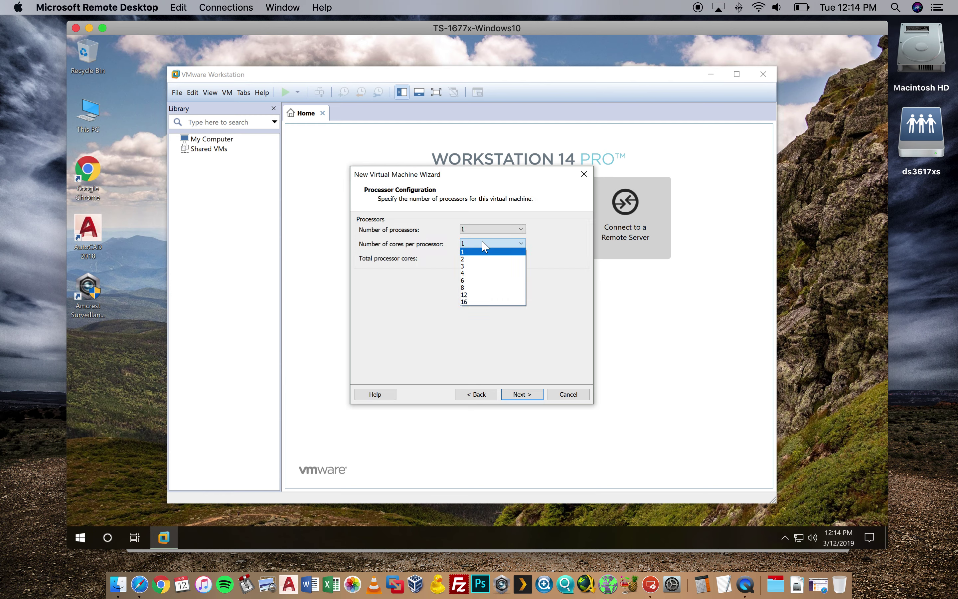
{"action": "left_click", "coordinate": [469, 260]}
{"action": "left_click", "coordinate": [521, 396]}
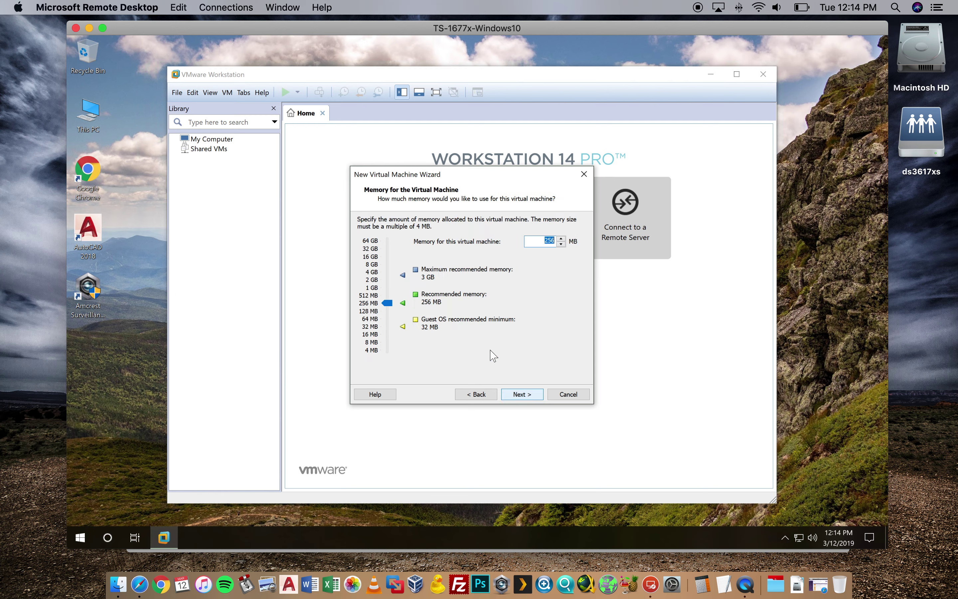
{"action": "left_click", "coordinate": [369, 279]}
{"action": "left_click", "coordinate": [521, 396]}
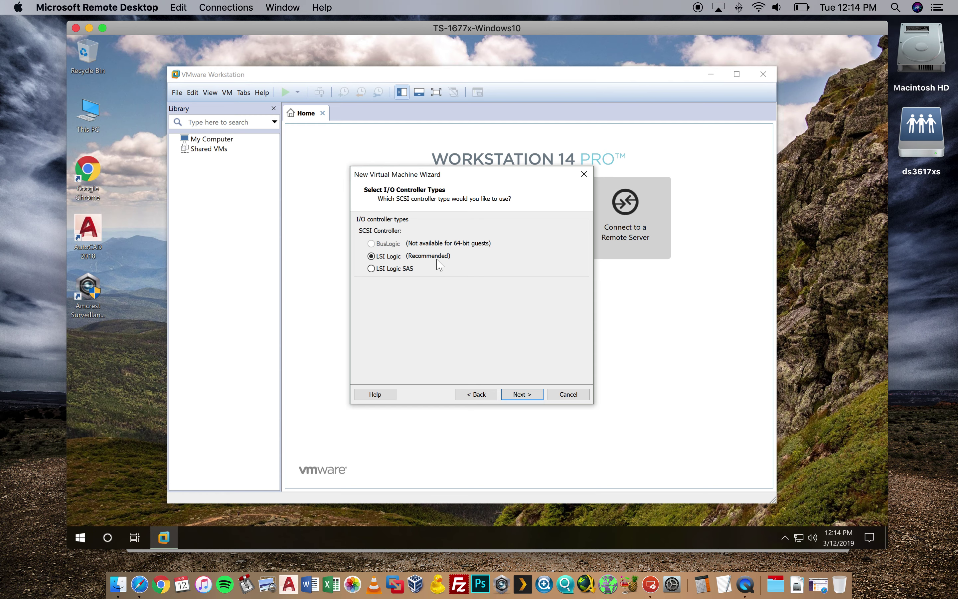
Keep the LSI Logic SCSI controller and choose SATA as the virtual disk type
{"action": "left_click", "coordinate": [522, 395]}
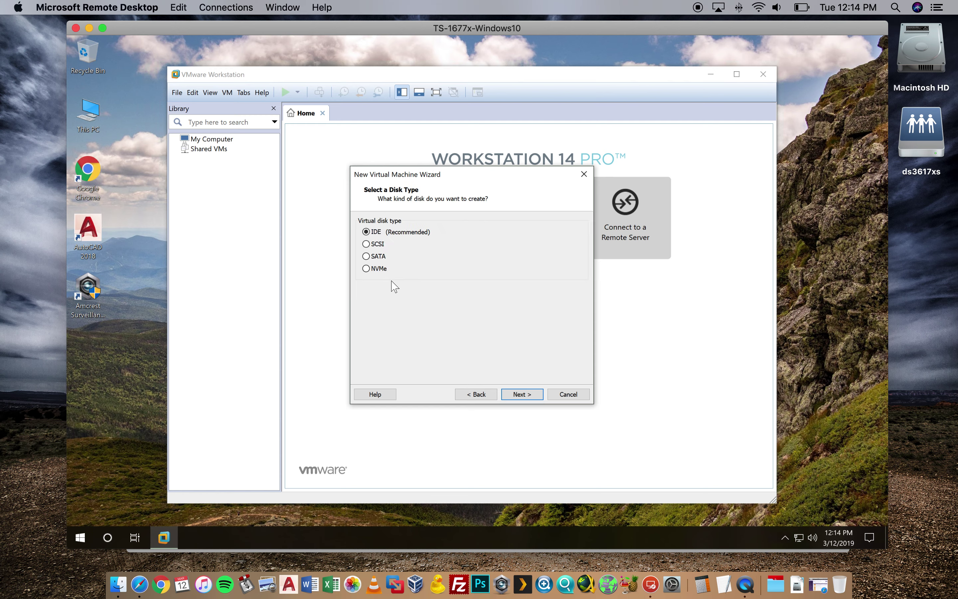
{"action": "left_click", "coordinate": [375, 258]}
{"action": "left_click", "coordinate": [514, 393]}
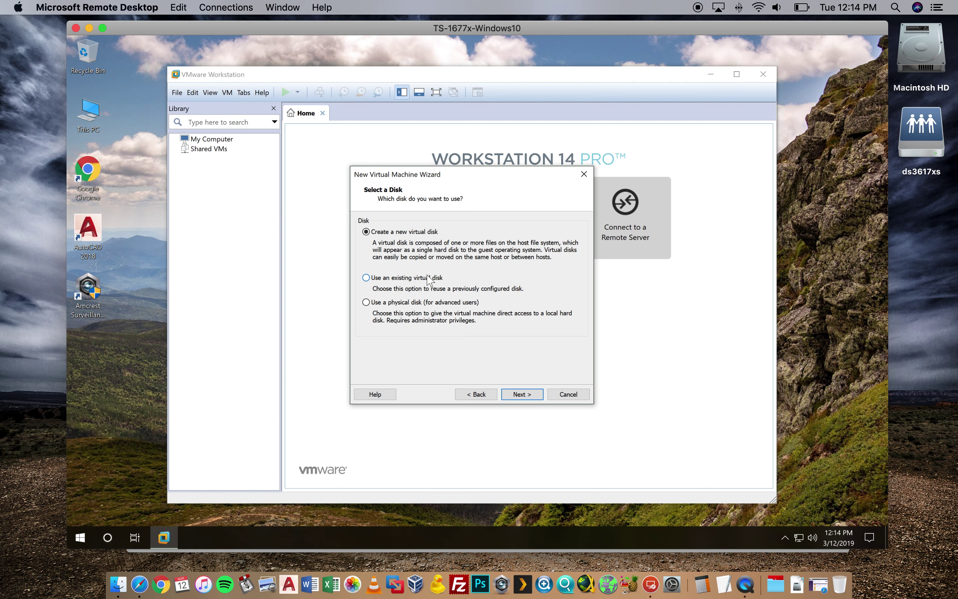
Attach the existing disk DS916p 6.1 Jun's Mod V1.02b.vmdk from the Desktop in its existing format and finish creating the virtual machine
{"action": "left_click", "coordinate": [428, 279]}
{"action": "left_click", "coordinate": [525, 393]}
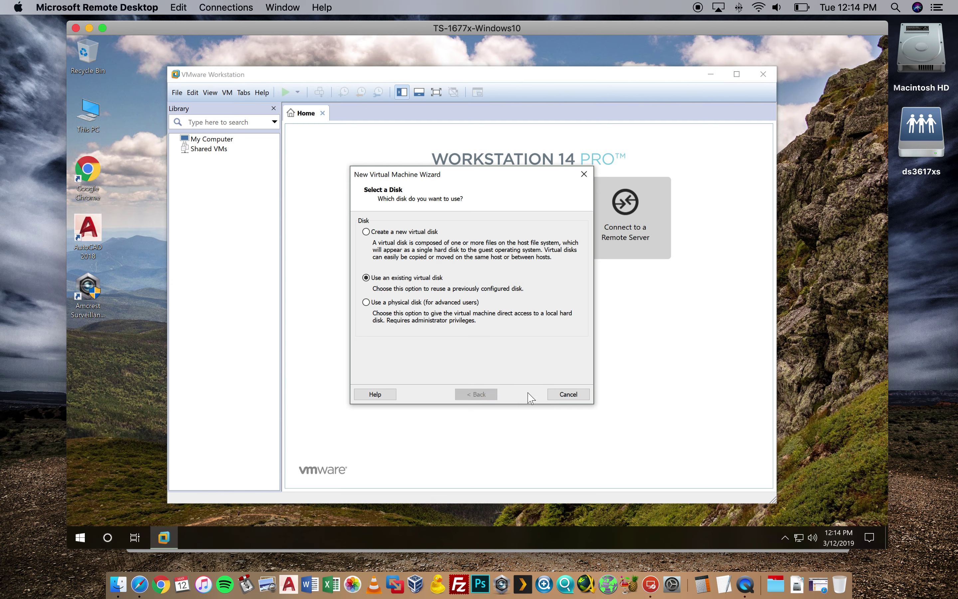
{"action": "left_click", "coordinate": [552, 234]}
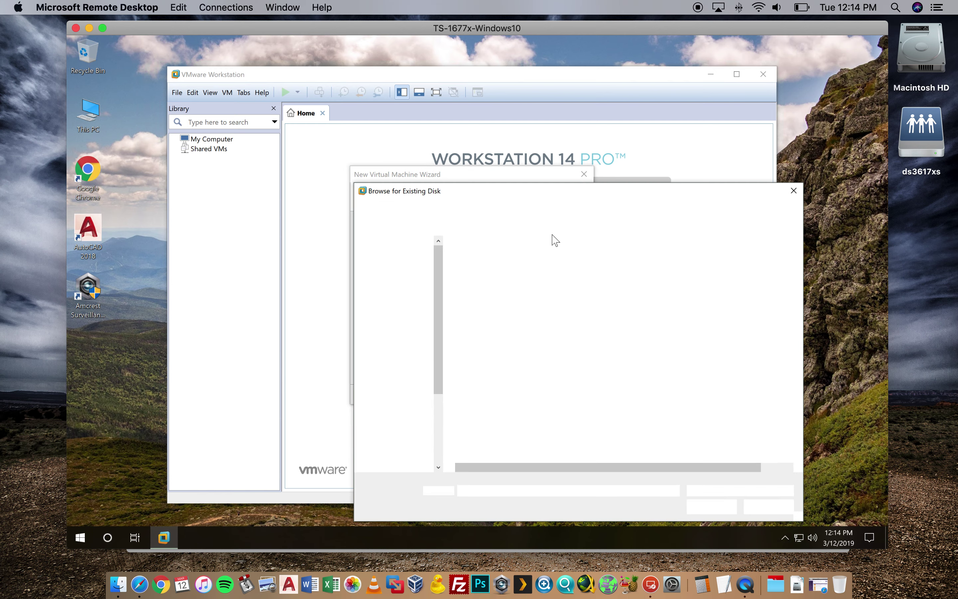
{"action": "left_click", "coordinate": [395, 266]}
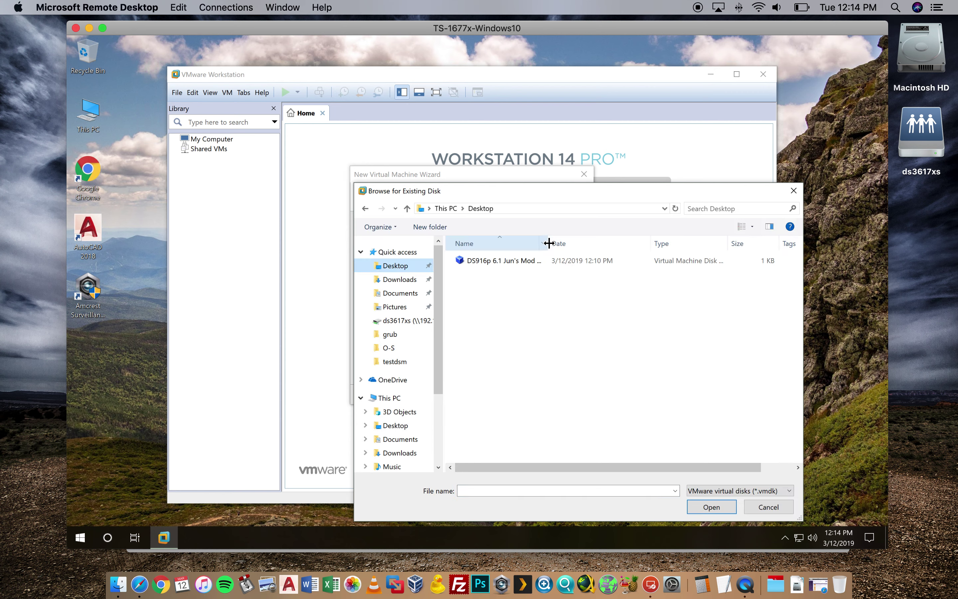
{"action": "left_click_drag", "start_coordinate": [548, 244], "coordinate": [640, 243]}
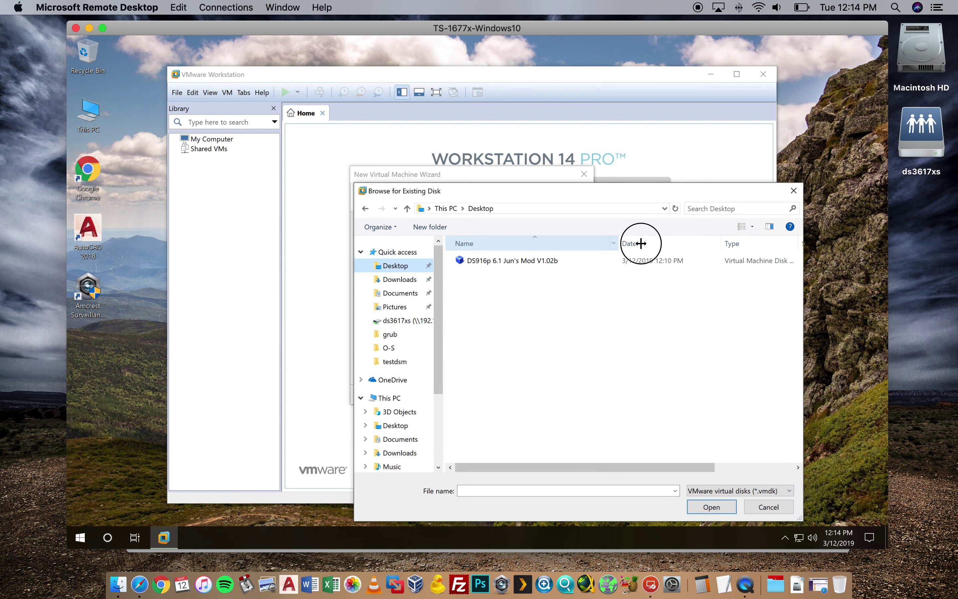
{"action": "double_click", "coordinate": [526, 262]}
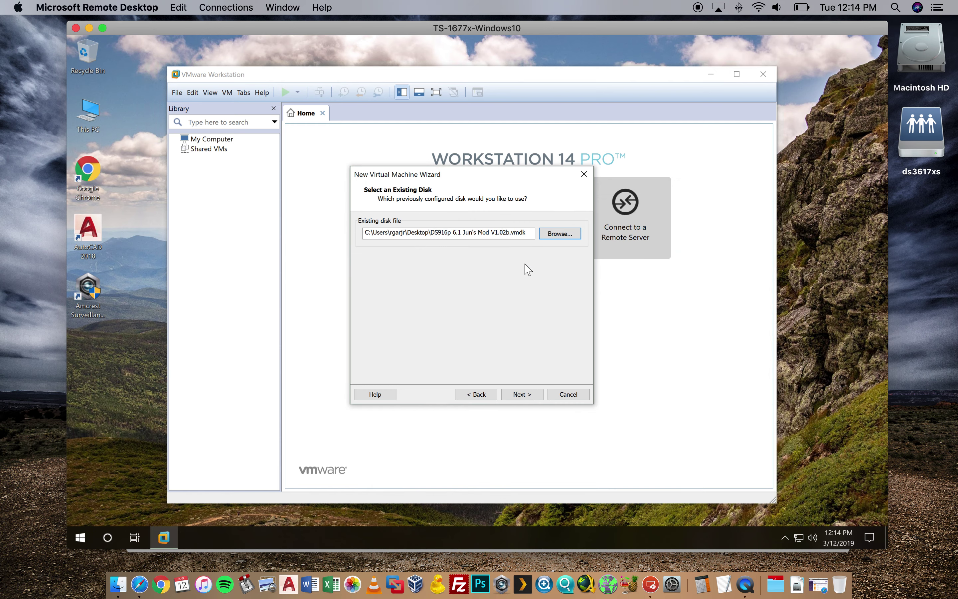
{"action": "left_click", "coordinate": [528, 395]}
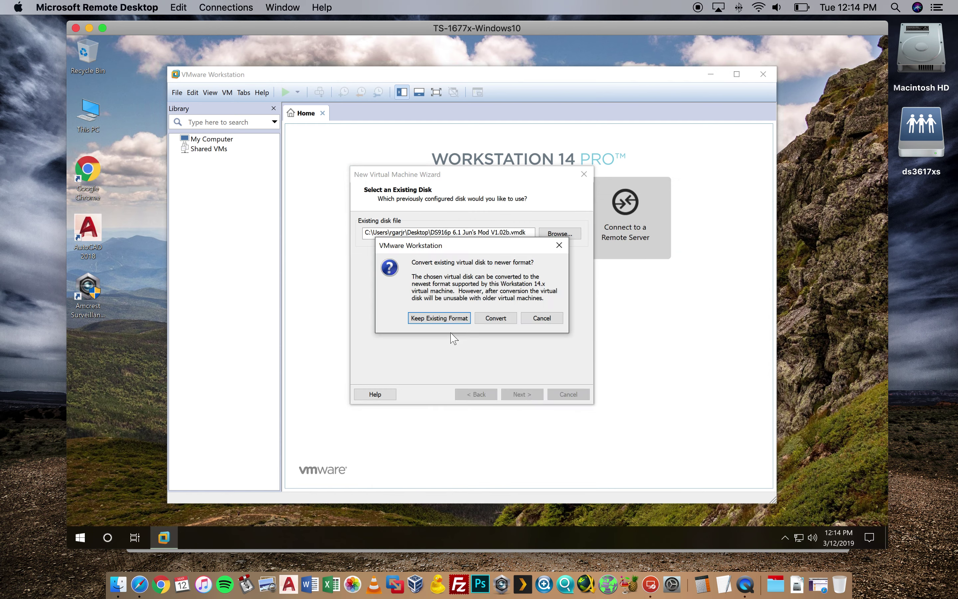
{"action": "left_click", "coordinate": [444, 321]}
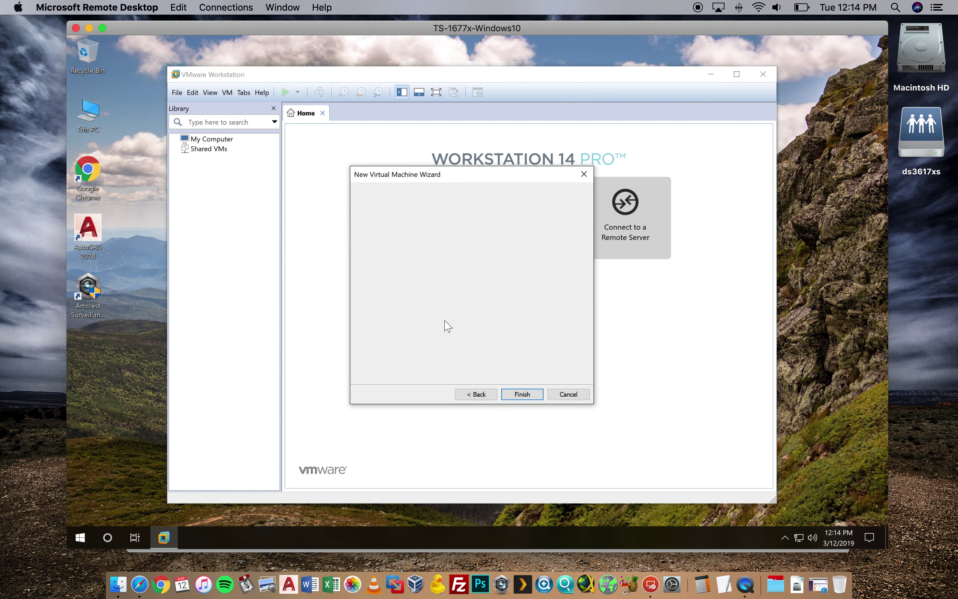
{"action": "left_click", "coordinate": [531, 393]}
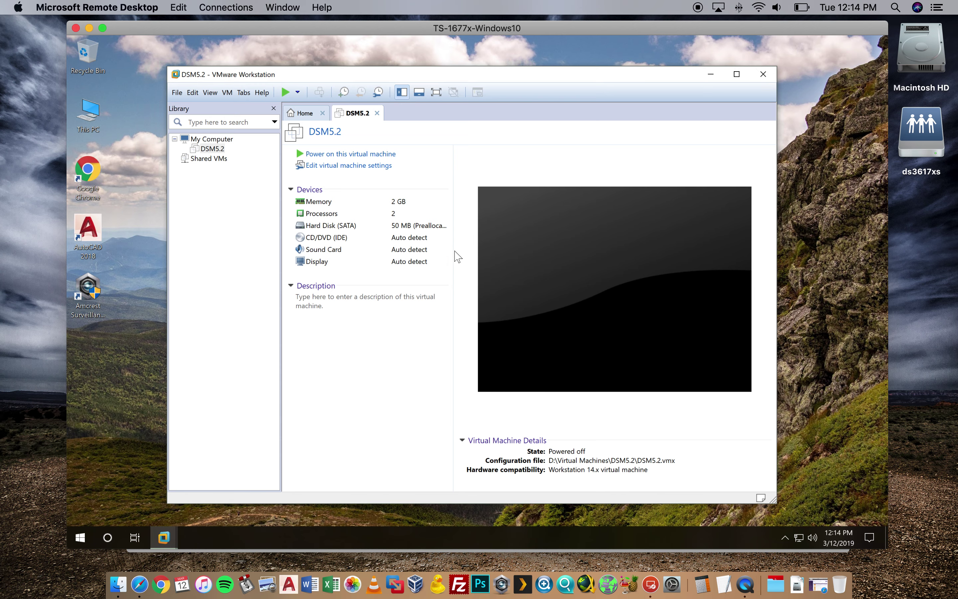
Add a new 10 GB SATA hard disk to the DSM5.2 machine, with all space allocated now and stored as a single file
{"action": "left_click", "coordinate": [325, 167]}
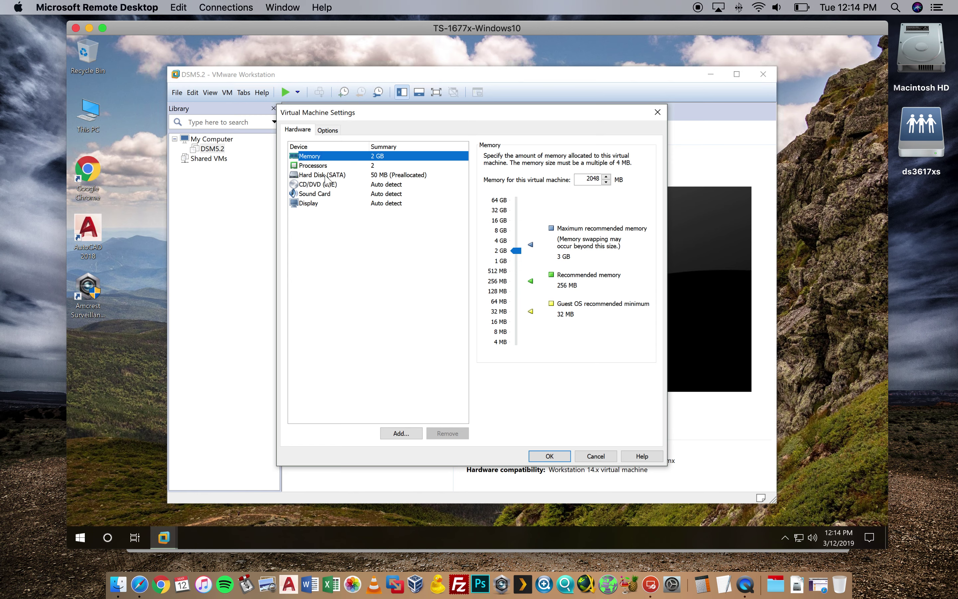
{"action": "left_click", "coordinate": [412, 437]}
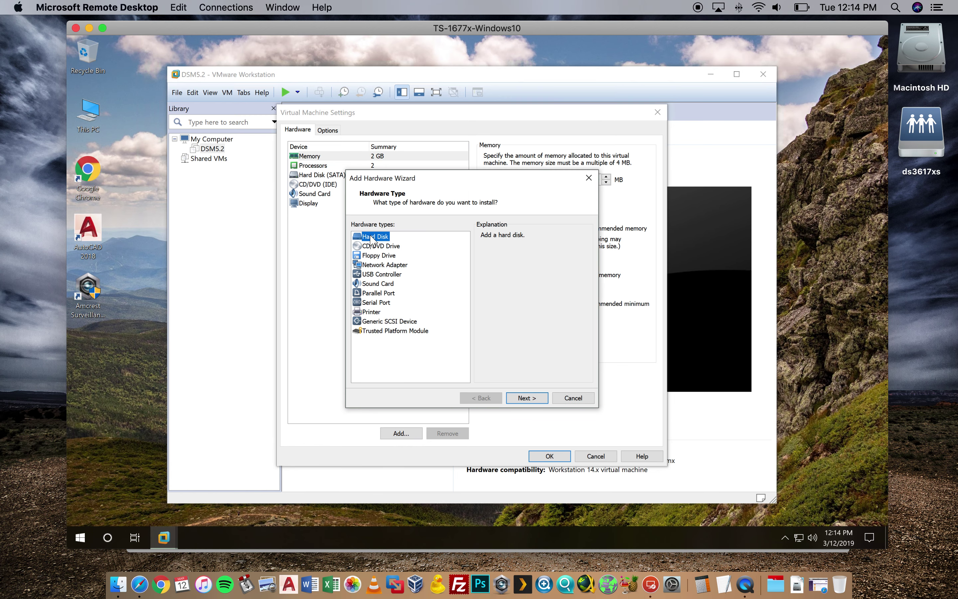
{"action": "left_click", "coordinate": [527, 399]}
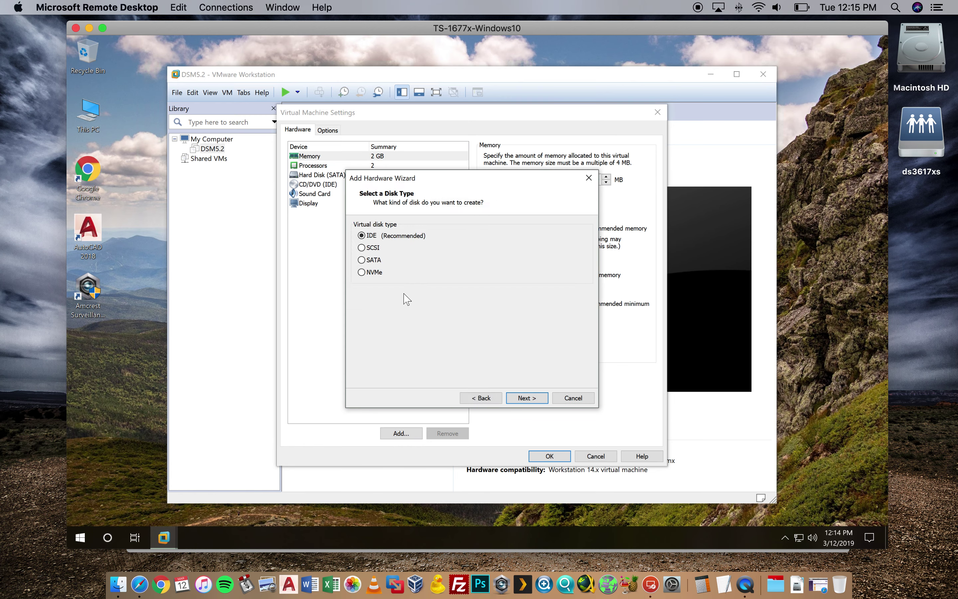
{"action": "left_click", "coordinate": [373, 260]}
{"action": "left_click", "coordinate": [523, 400]}
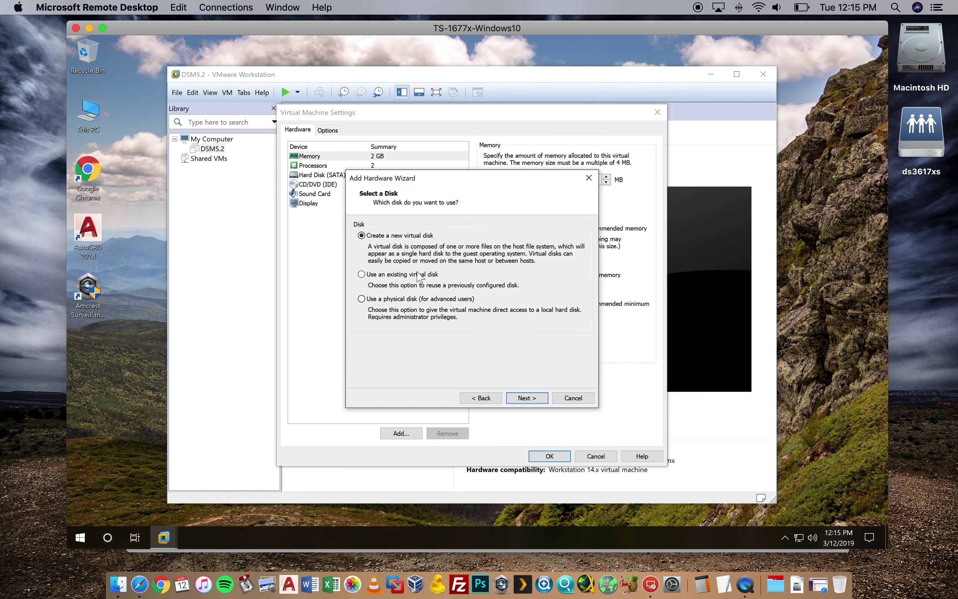
{"action": "left_click", "coordinate": [528, 399]}
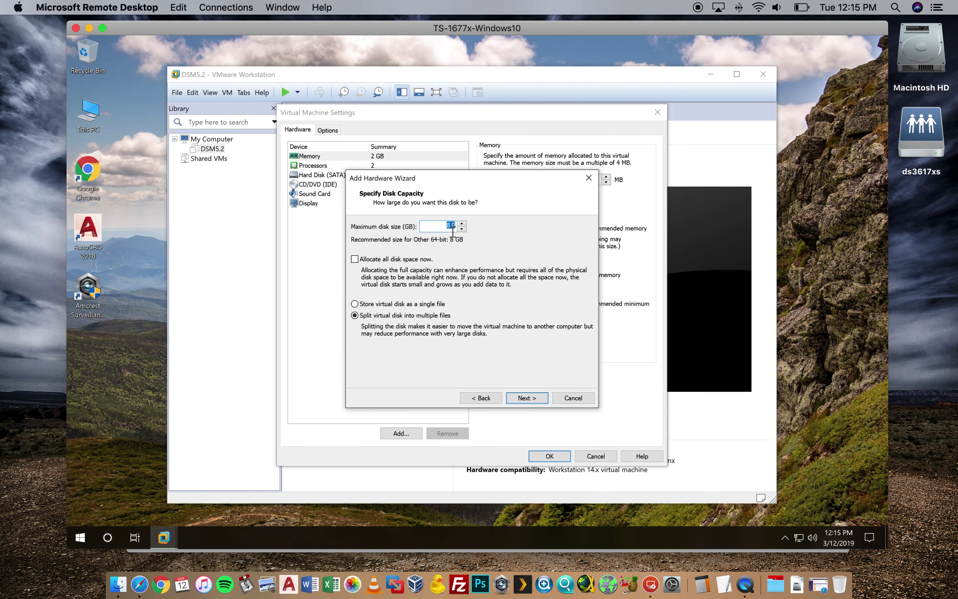
{"action": "type", "text": "10"}
{"action": "left_click", "coordinate": [399, 260]}
{"action": "left_click", "coordinate": [527, 397]}
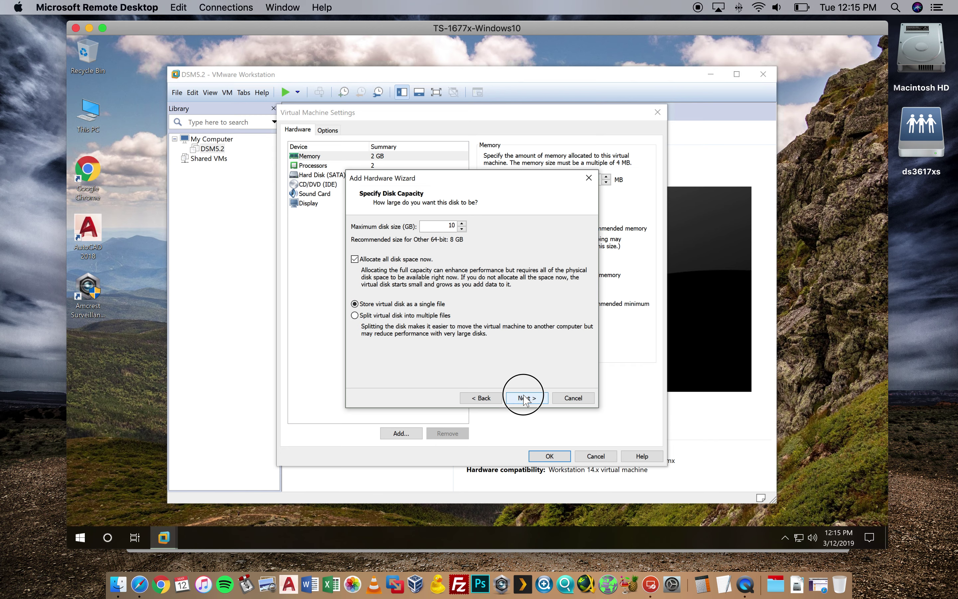
{"action": "left_click", "coordinate": [527, 398]}
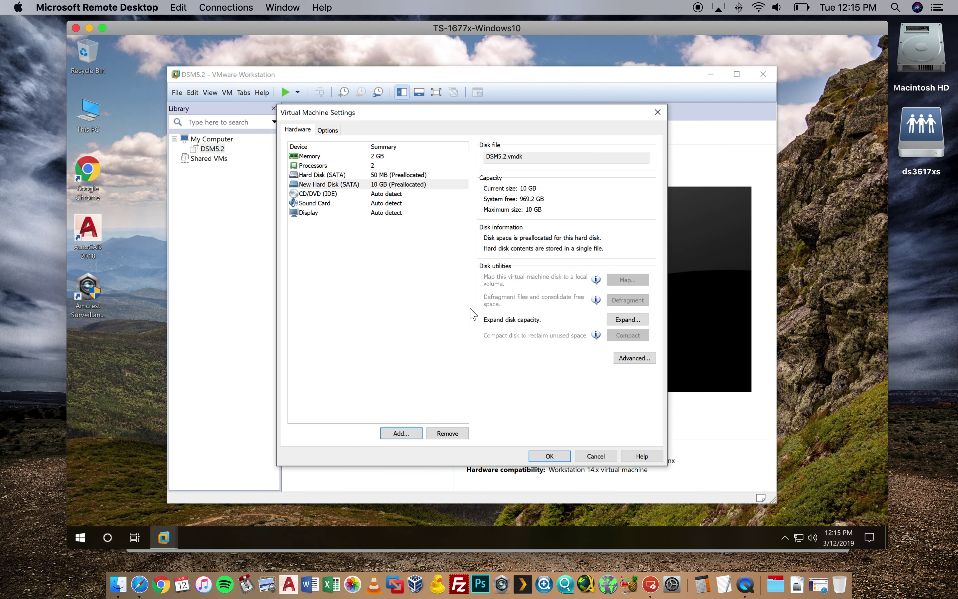
{"action": "left_click", "coordinate": [546, 453]}
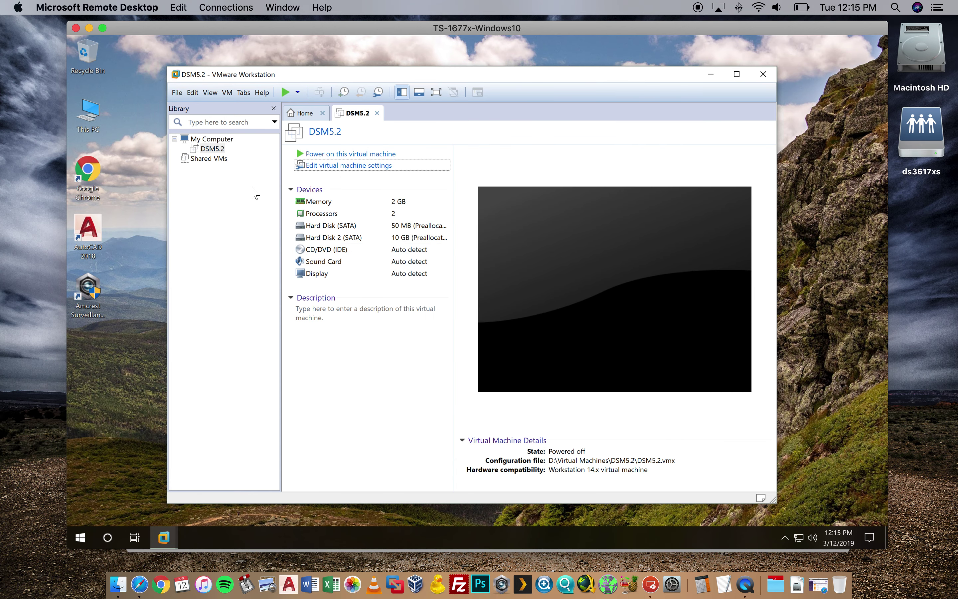
Export the virtual machine to OVF on the Desktop as DSM5.2, and exit the program once the export is complete
{"action": "left_click", "coordinate": [177, 92]}
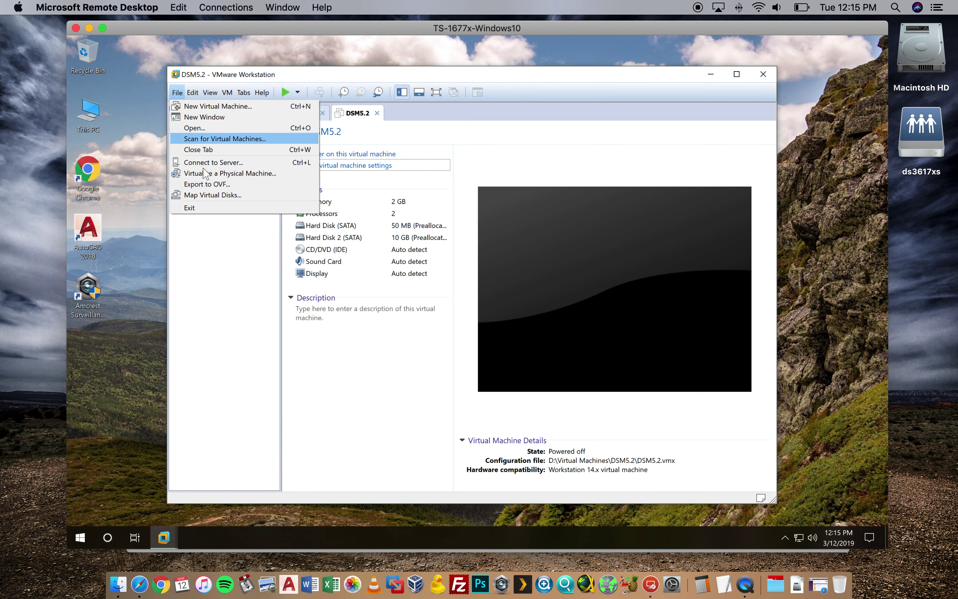
{"action": "left_click", "coordinate": [200, 183]}
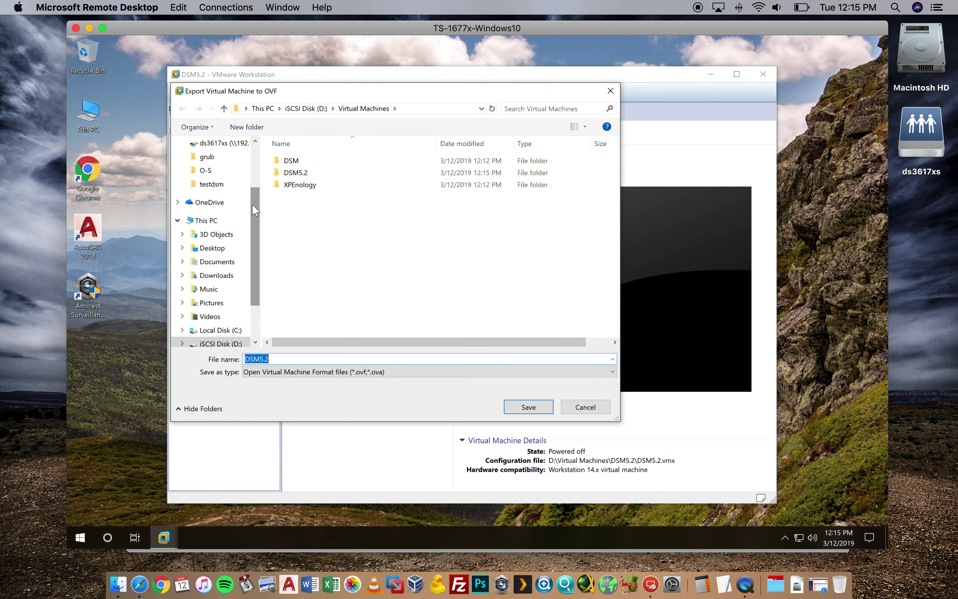
{"action": "left_click", "coordinate": [213, 248]}
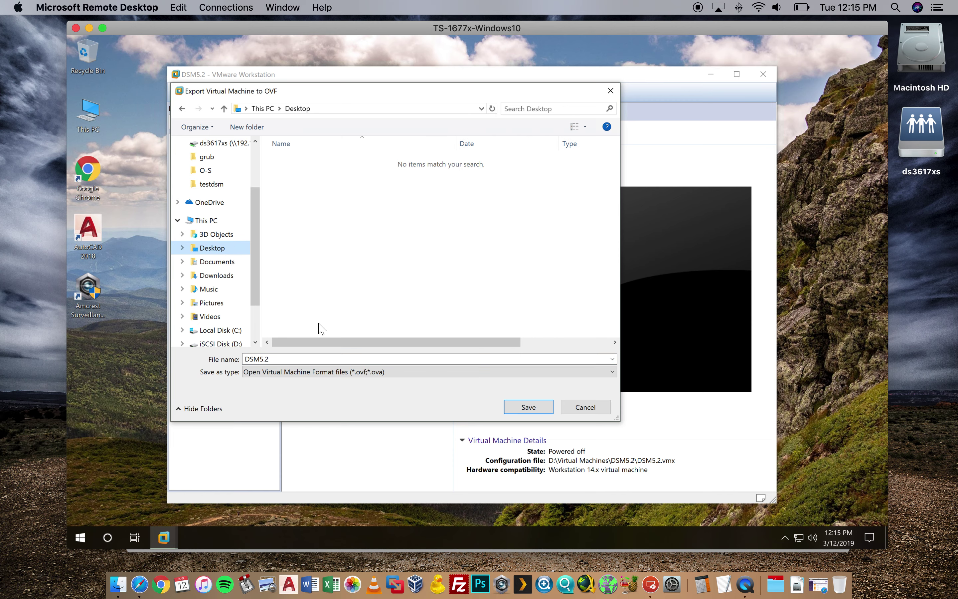
{"action": "left_click", "coordinate": [531, 409]}
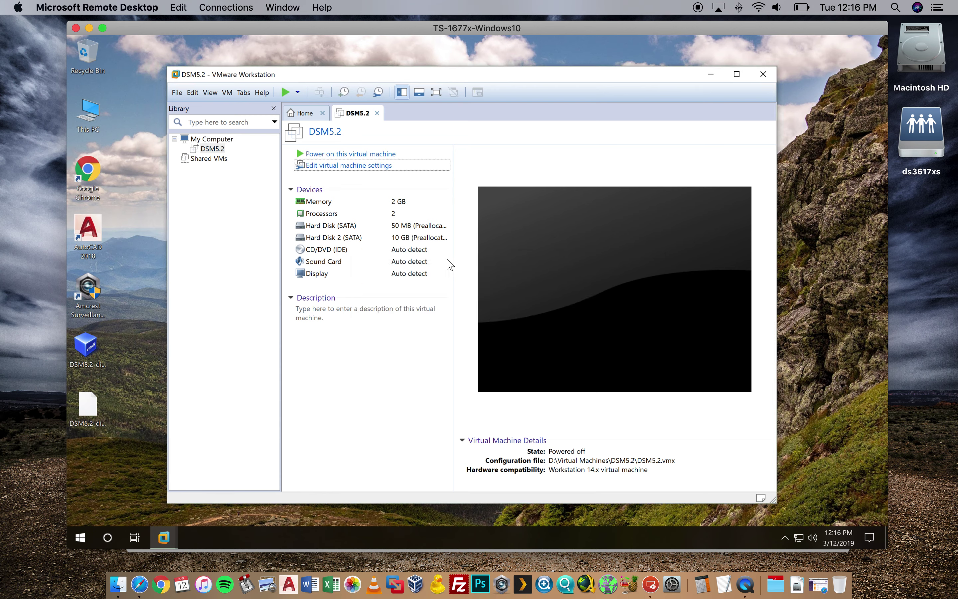
{"action": "left_click", "coordinate": [177, 92]}
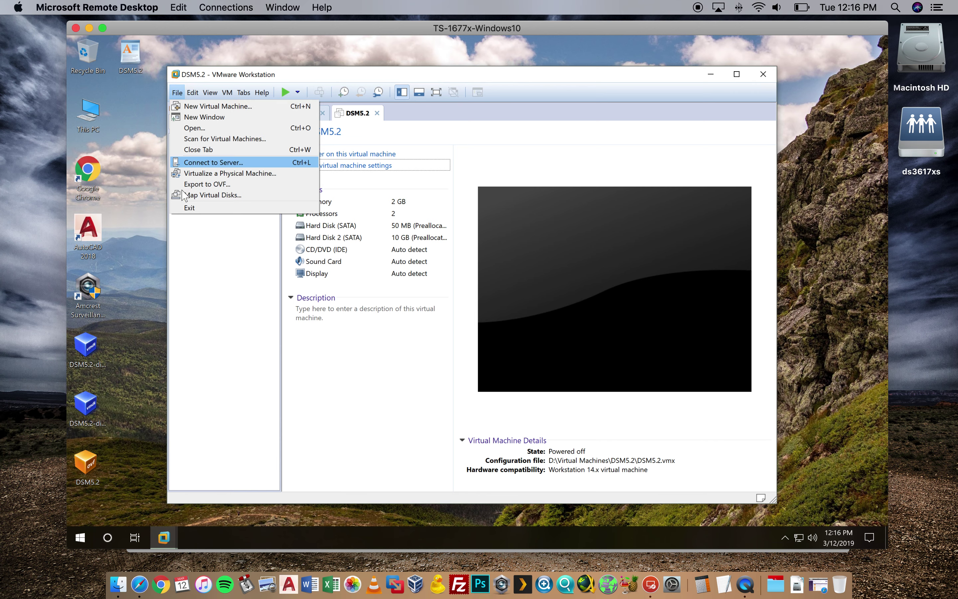
{"action": "left_click", "coordinate": [189, 208]}
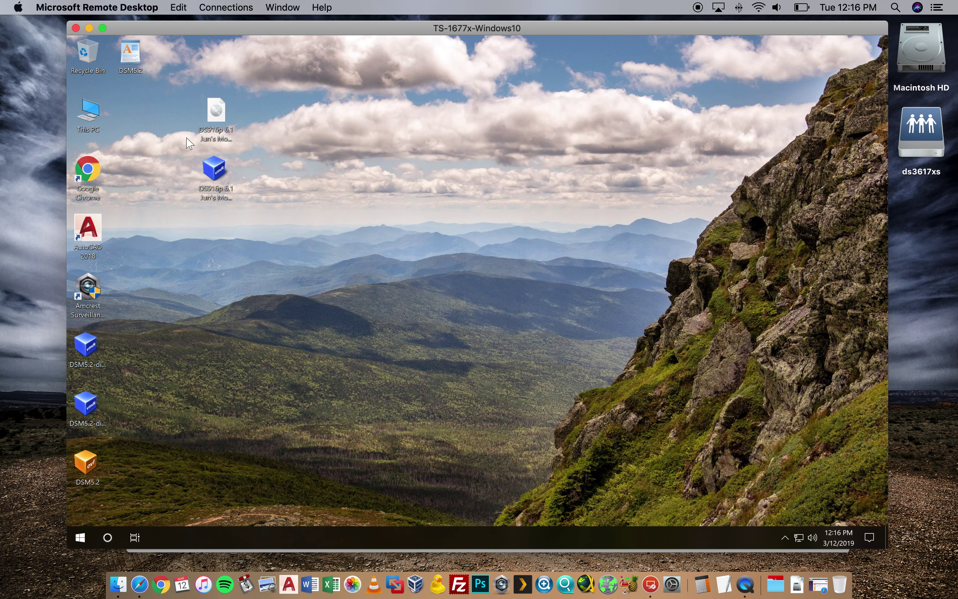
Group the four exported DSM5.2 files together in the open middle area of the Windows desktop
{"action": "left_click_drag", "start_coordinate": [131, 53], "coordinate": [346, 287]}
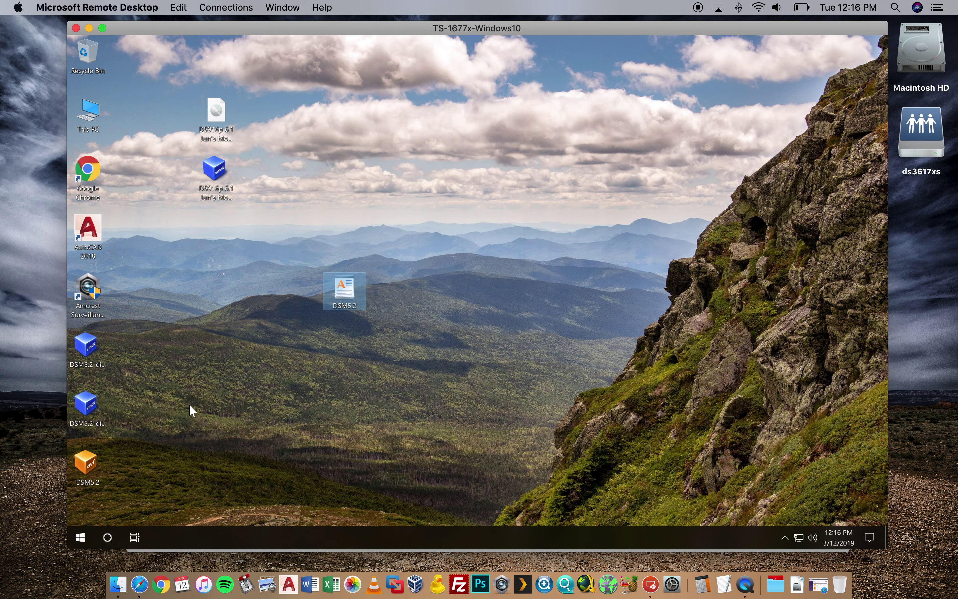
{"action": "left_click_drag", "start_coordinate": [144, 487], "coordinate": [150, 352]}
{"action": "left_click_drag", "start_coordinate": [87, 347], "coordinate": [378, 273]}
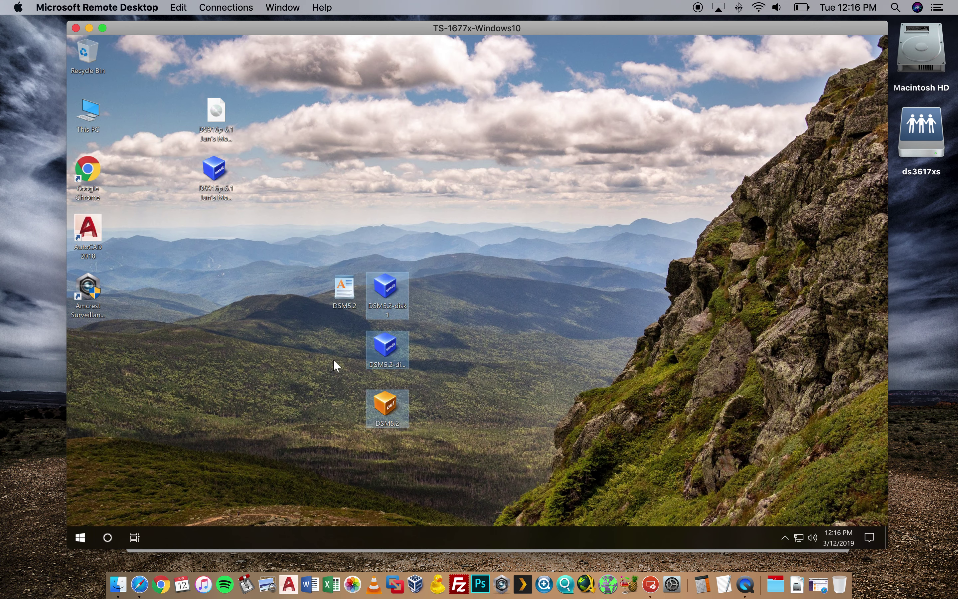
{"action": "left_click", "coordinate": [312, 382]}
{"action": "left_click_drag", "start_coordinate": [293, 258], "coordinate": [400, 419]}
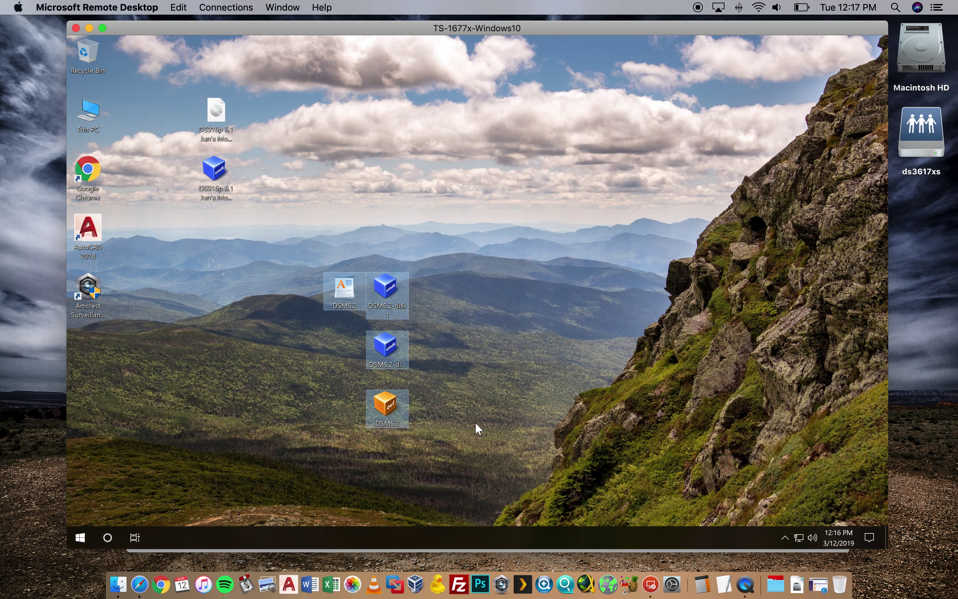
{"action": "left_click", "coordinate": [476, 424]}
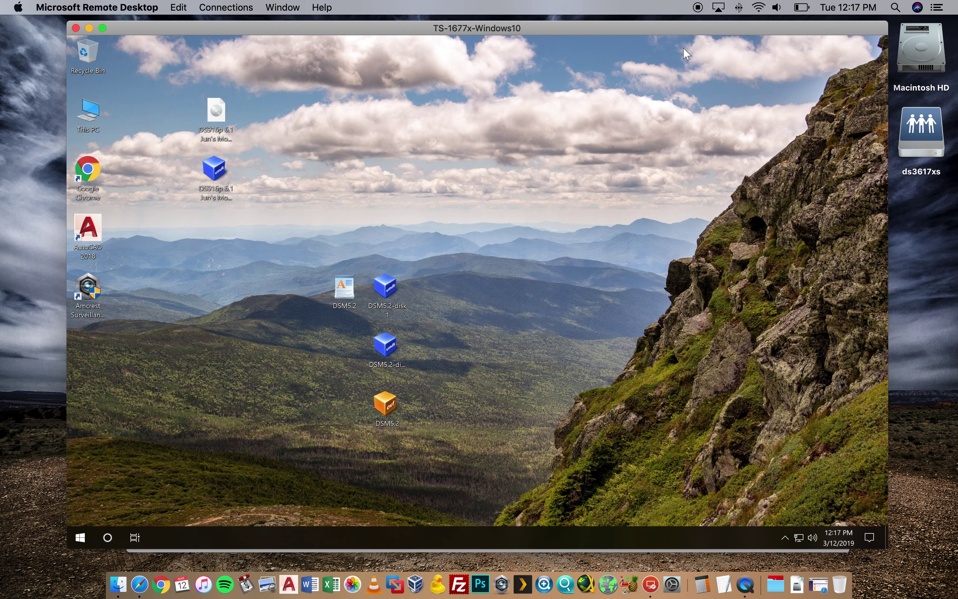